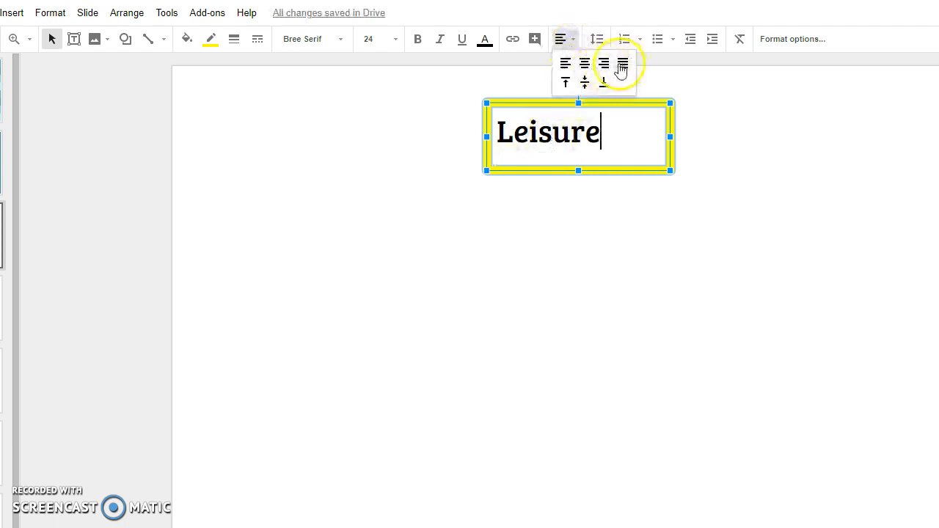
Center the "Leisure" text horizontally in its yellow-bordered box and color the text dark blue.
left_click(585, 64)
left_click_drag(625, 130, 527, 140)
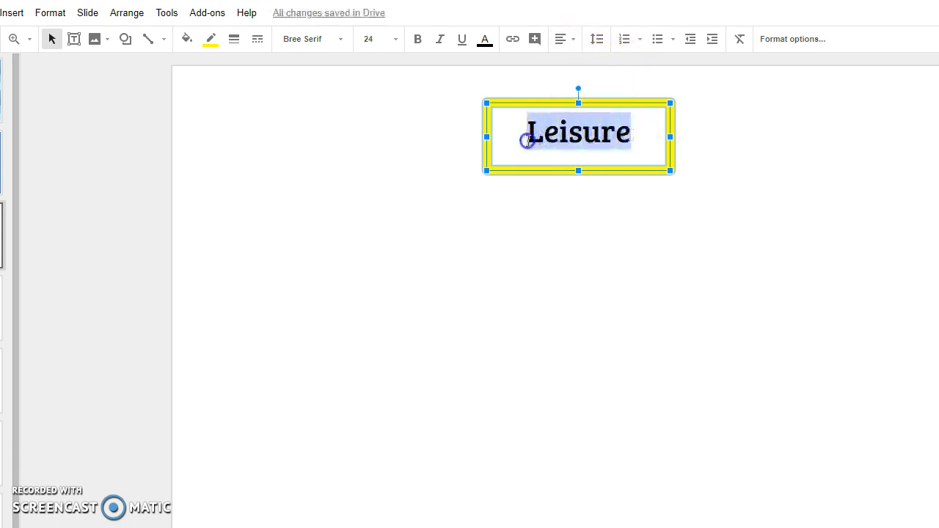
left_click(484, 40)
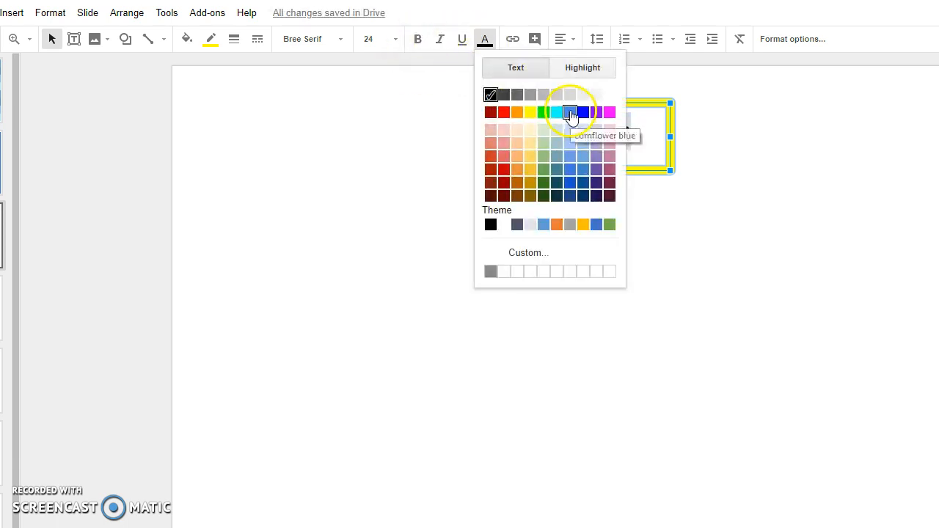
left_click(570, 183)
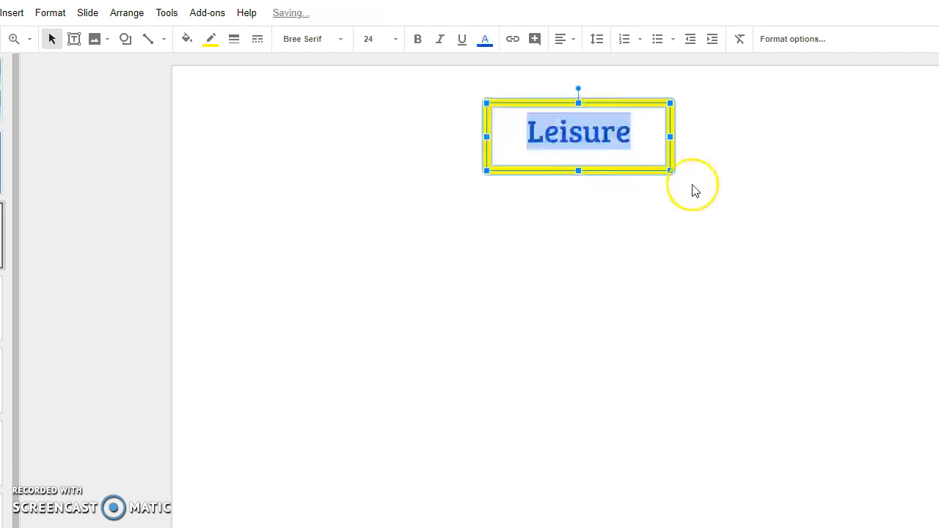
left_click(687, 198)
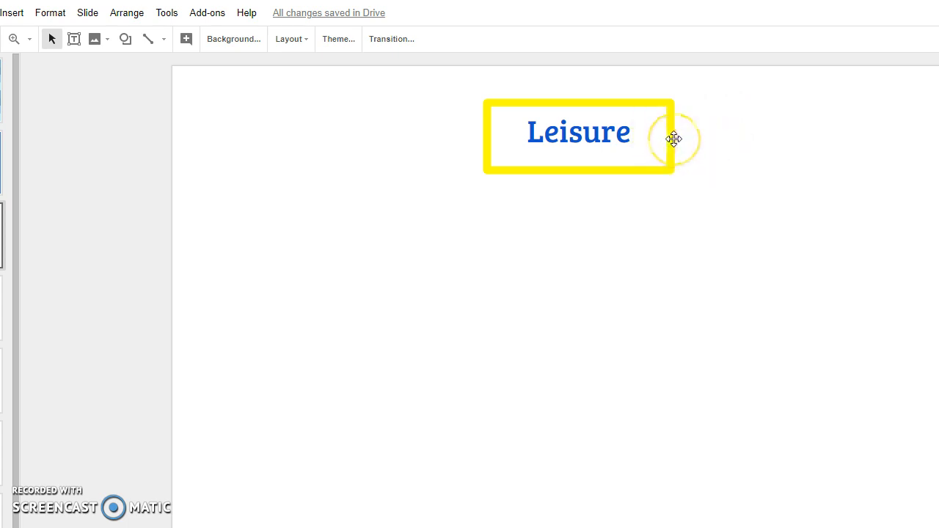
Copy the yellow "Leisure" box and place the pasted copy below and to the right of the original.
left_click(673, 138)
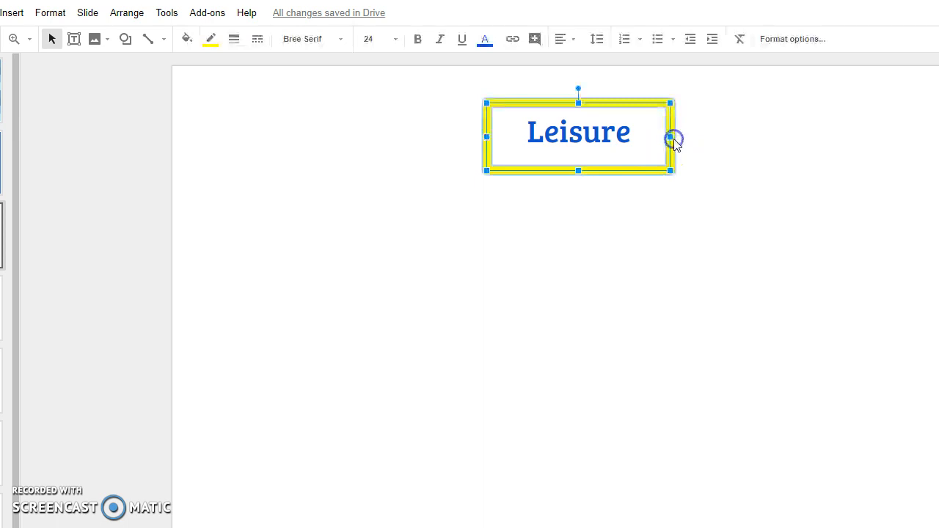
right_click(671, 151)
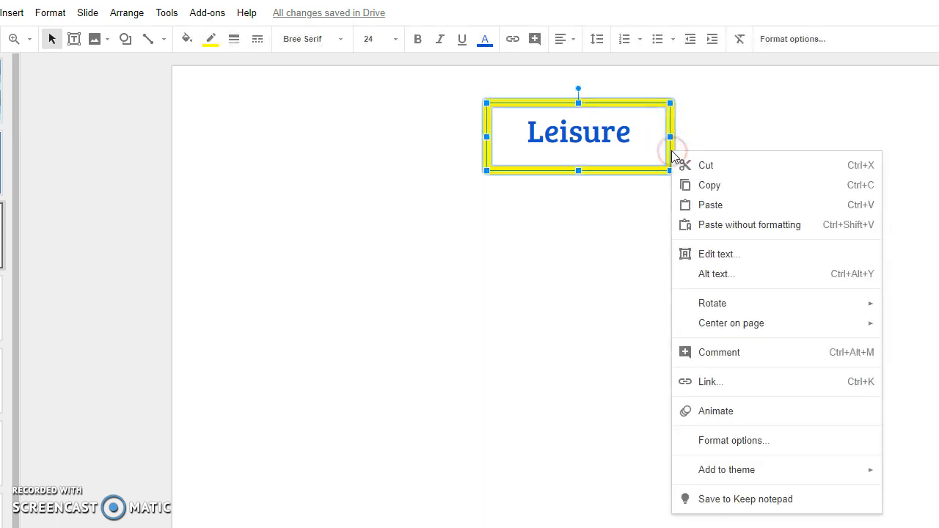
left_click(697, 186)
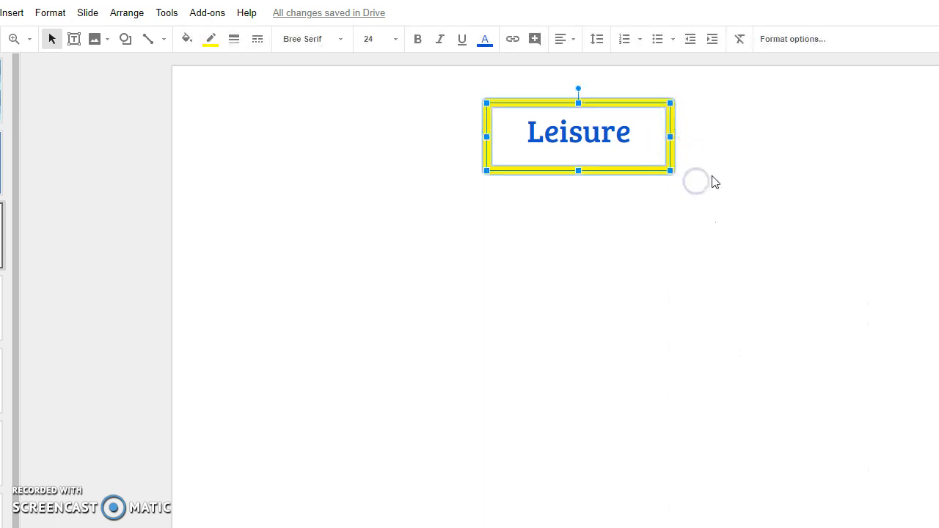
left_click(713, 179)
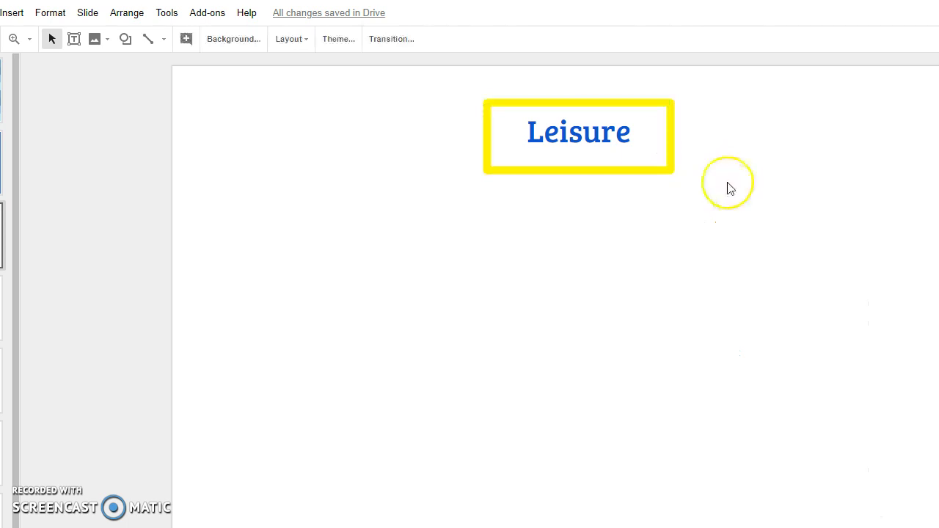
key("ctrl+v")
left_click_drag(660, 121, 862, 177)
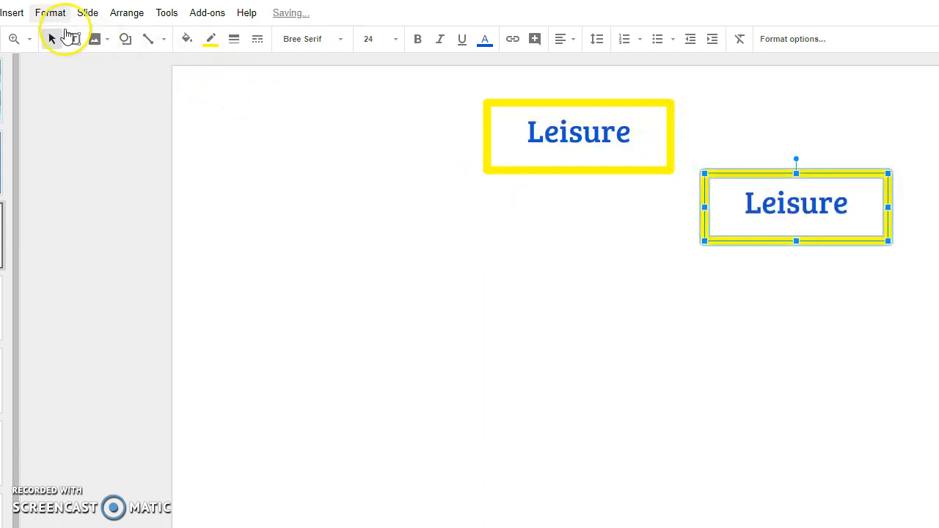
Change the copied box's border to blue with a 4px line weight.
left_click(12, 12)
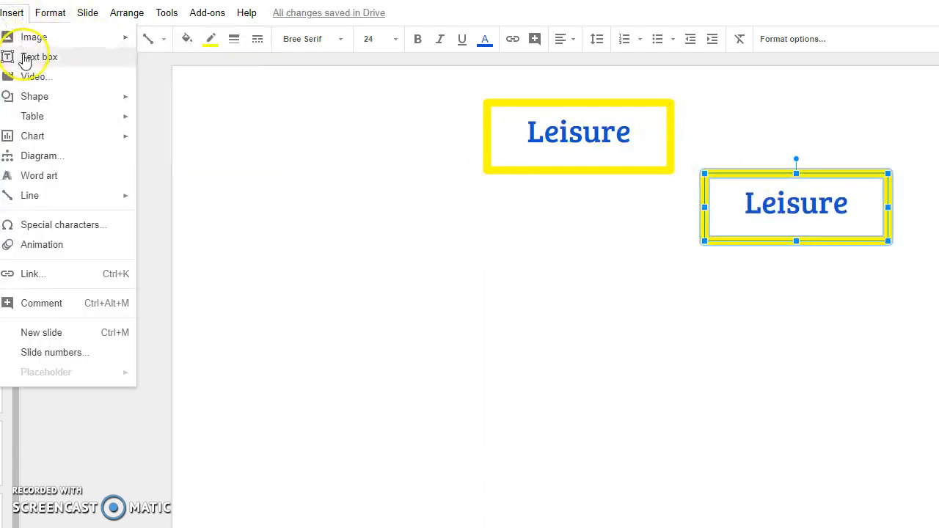
left_click(13, 13)
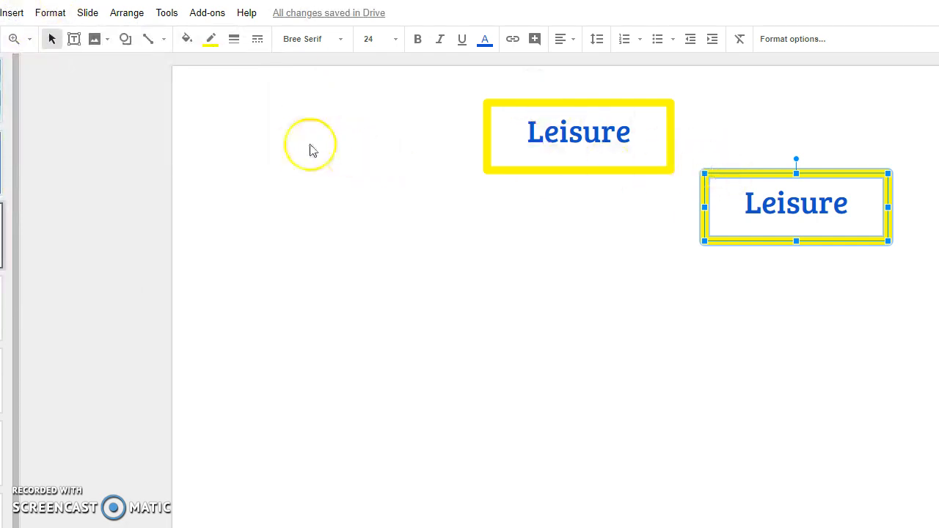
left_click(211, 39)
left_click(309, 104)
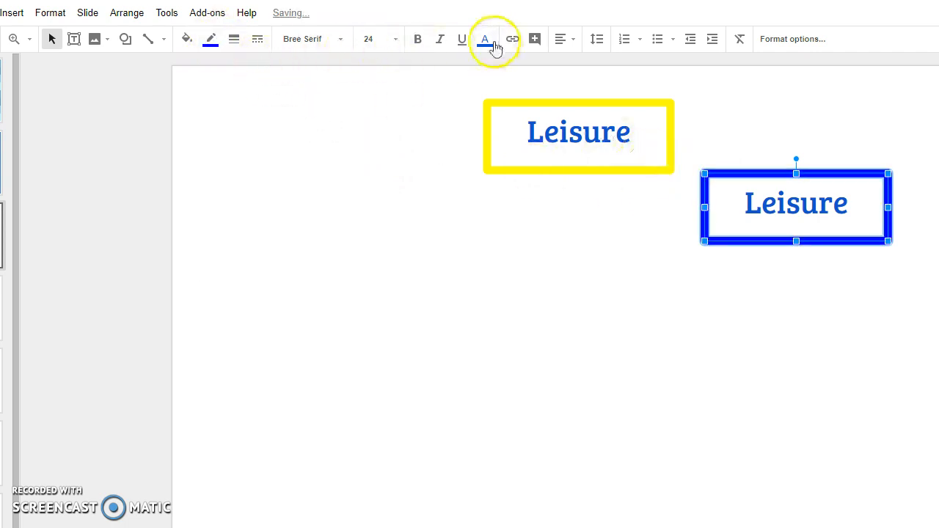
left_click(234, 39)
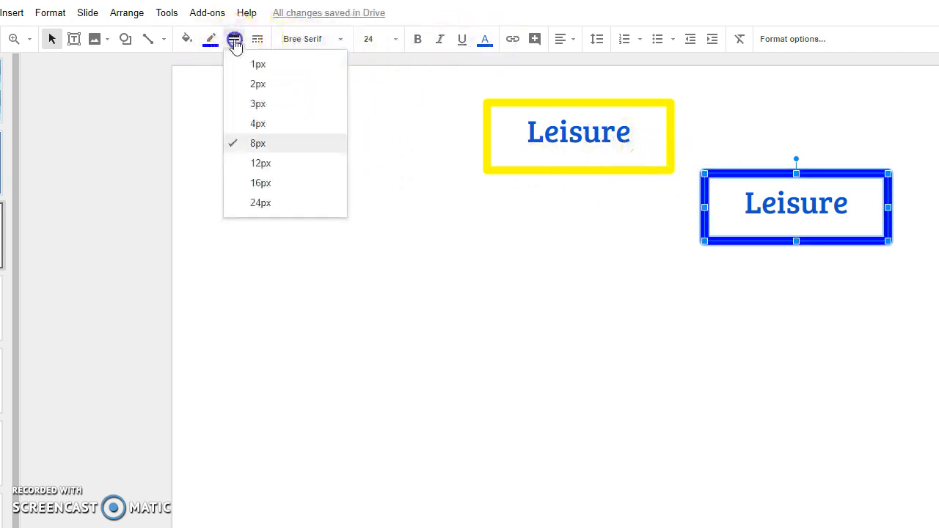
left_click(250, 122)
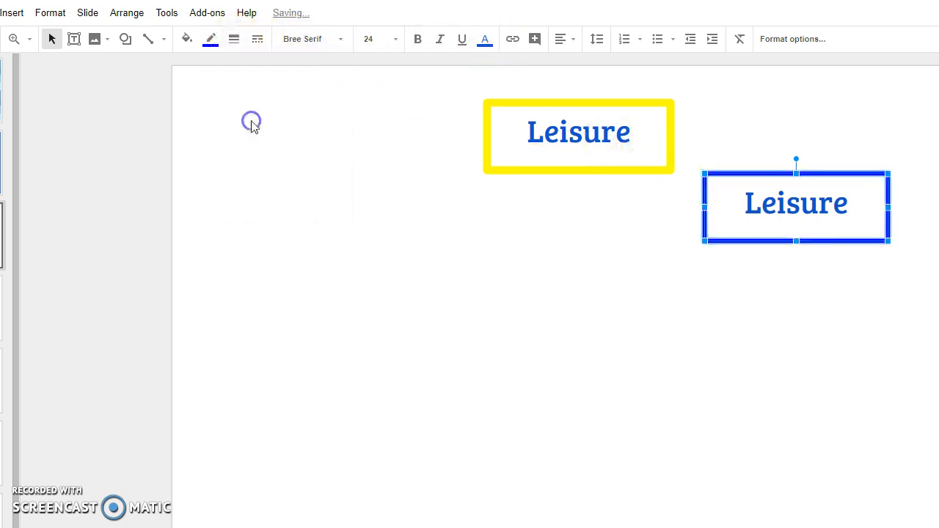
Add the word "Passive" before "Leisure" in the blue-bordered box.
double_click(773, 214)
left_click(749, 208)
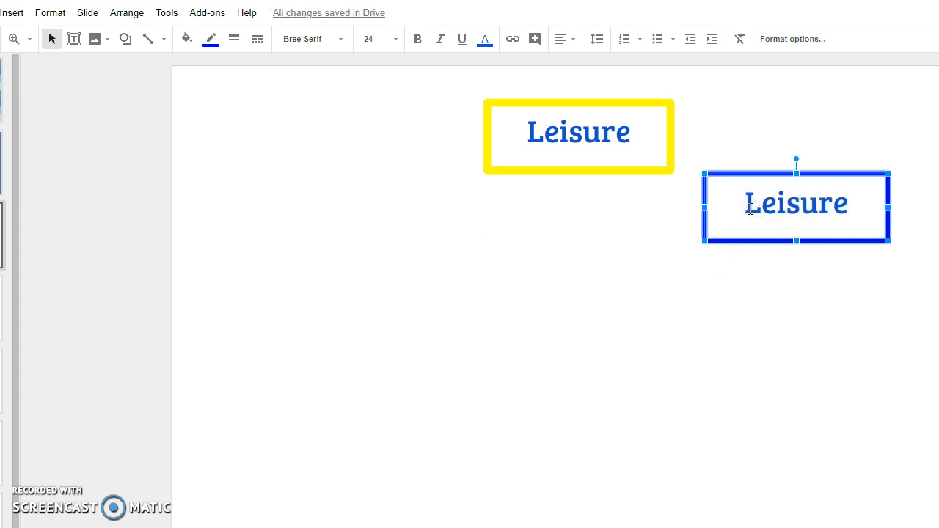
type("Passive")
left_click(750, 209)
left_click(785, 218)
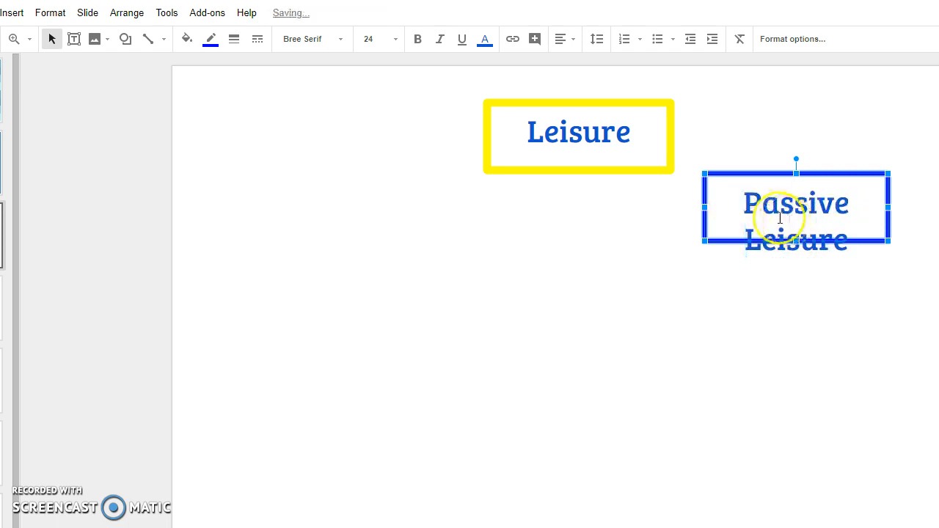
Set the font size of the "Passive Leisure" text to 18 so it fits on one line.
left_click_drag(748, 201, 829, 226)
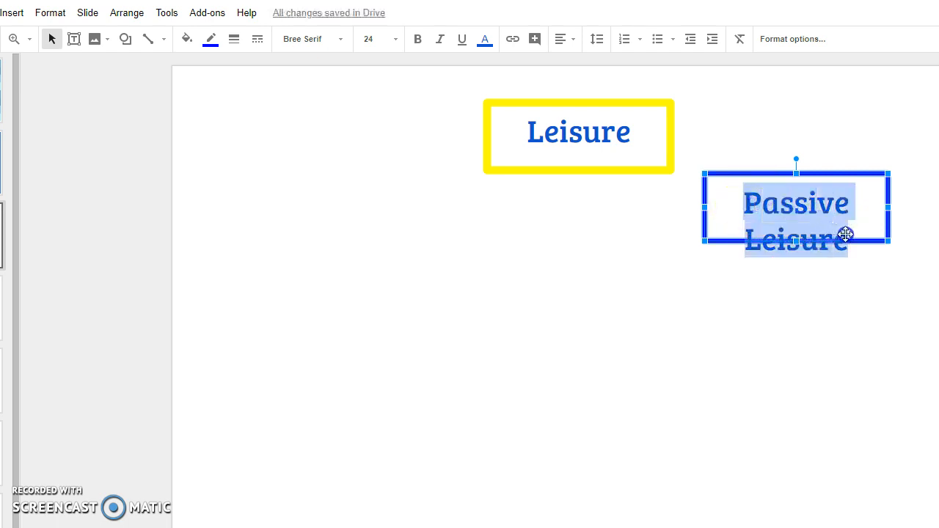
left_click(390, 40)
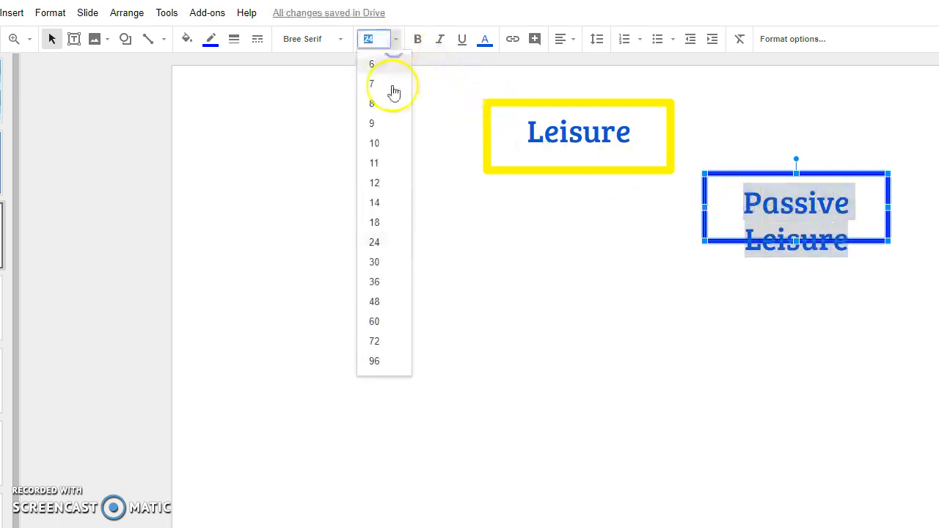
left_click(383, 223)
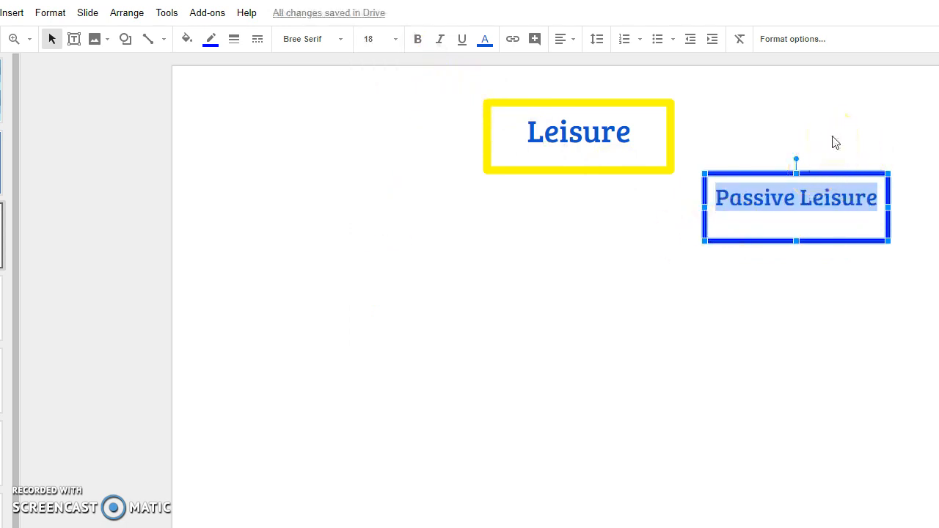
Duplicate the "Passive Leisure" box and place the copy below and to the left of the yellow "Leisure" box.
left_click(838, 176)
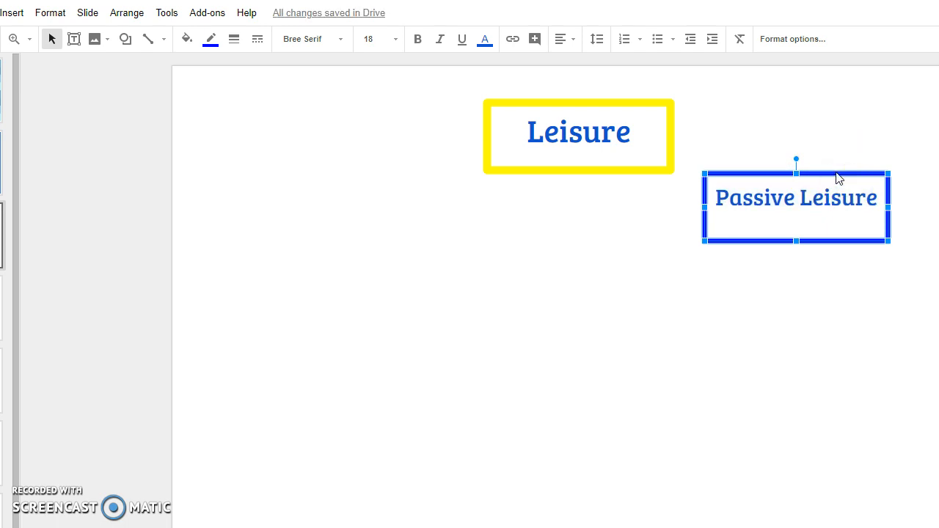
key("ctrl+d")
left_click_drag(807, 189, 379, 166)
Change the duplicated box's text to "Active Leisure".
left_click(342, 194)
left_click(333, 196)
key("BackSpace")
key("BackSpace")
key("BackSpace")
key("BackSpace")
type("ACt")
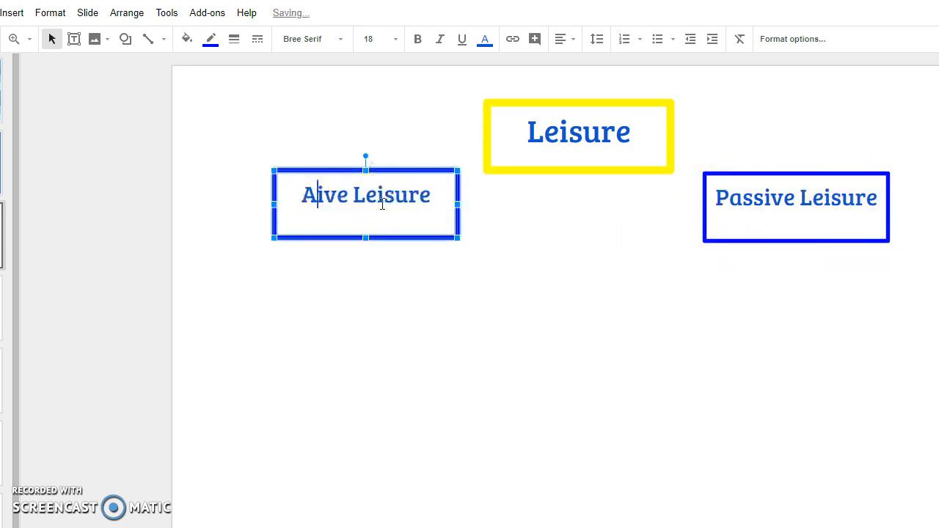
key("BackSpace")
key("BackSpace")
type("ct")
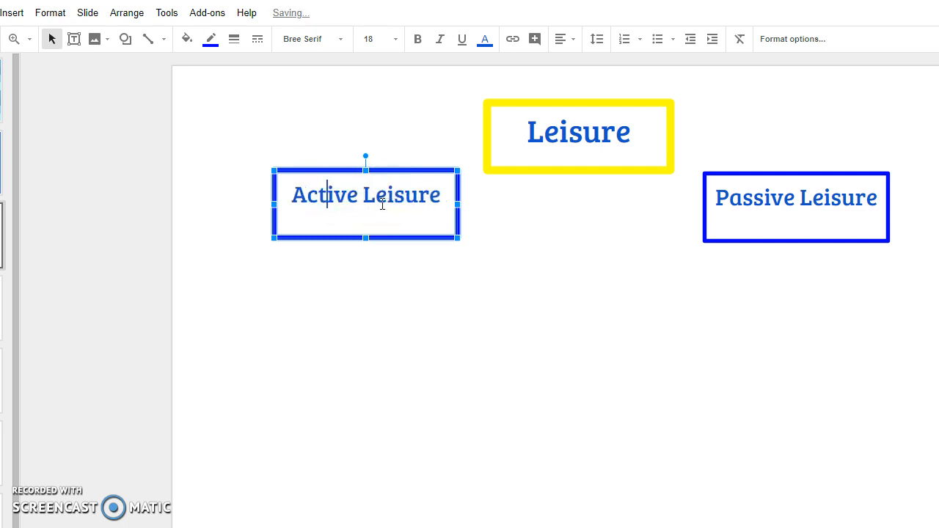
left_click(442, 143)
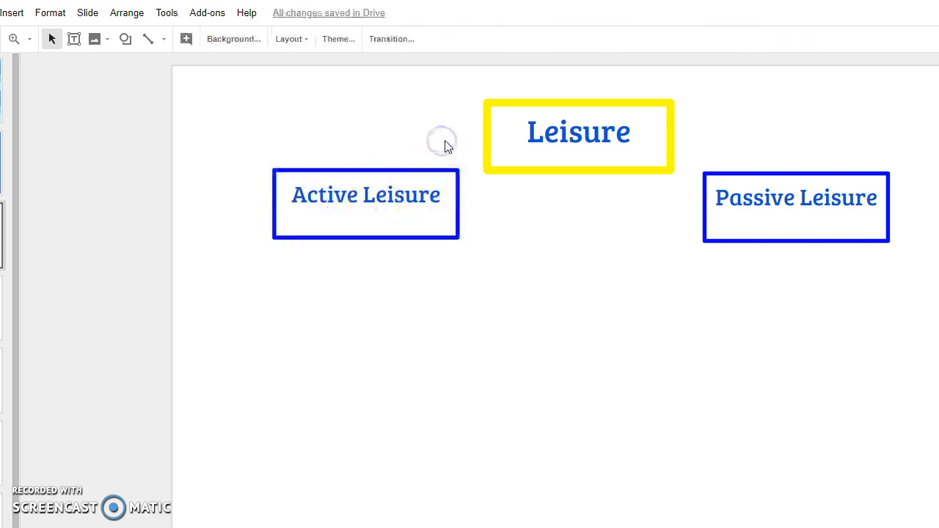
Change the border color of the "Active Leisure" box to green.
left_click(343, 237)
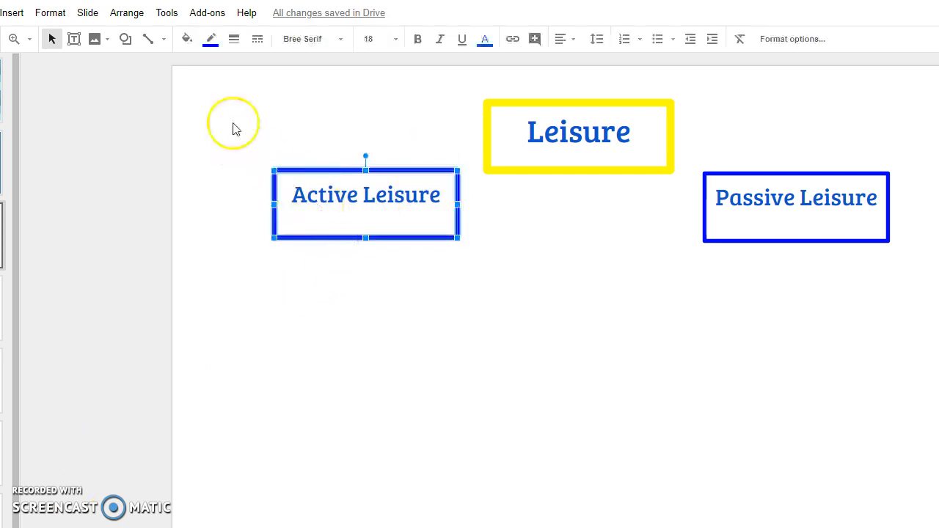
left_click(210, 39)
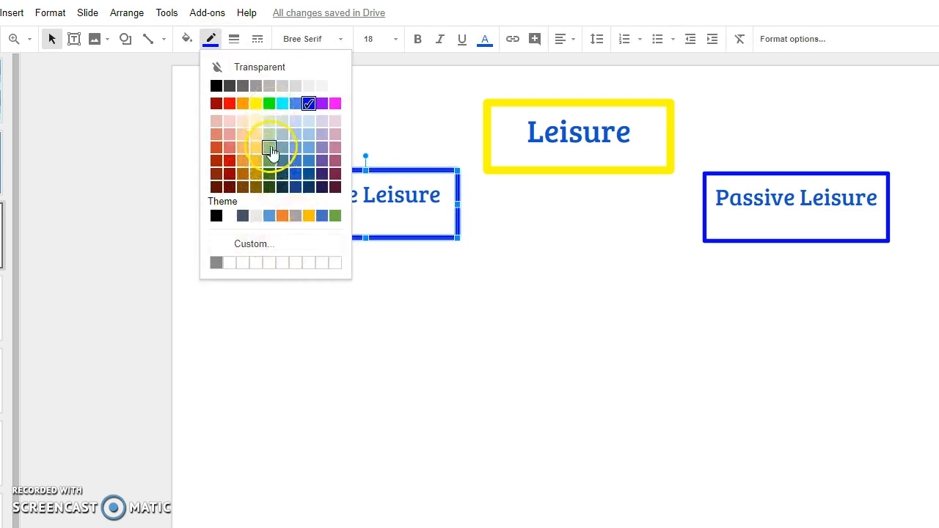
left_click(270, 176)
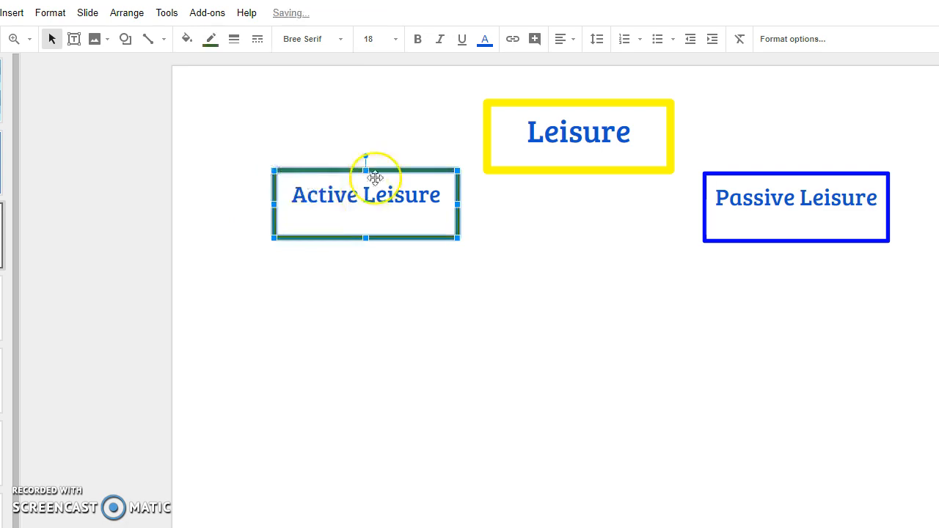
left_click(484, 370)
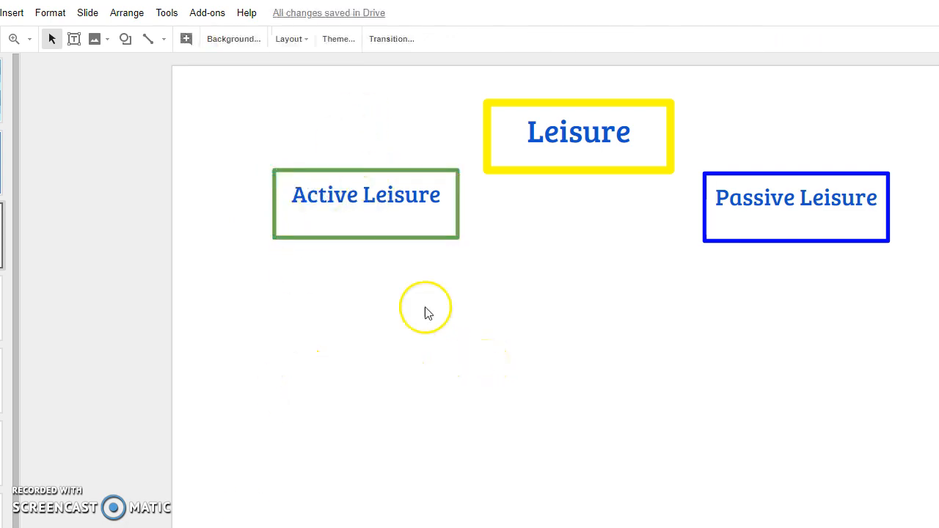
Make three duplicates of the green "Active Leisure" box and stagger them beneath the original.
left_click(385, 239)
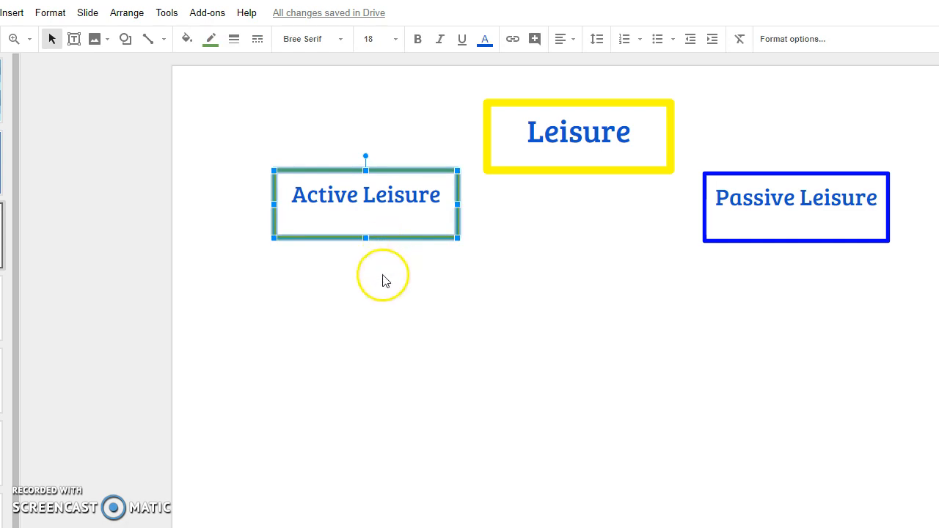
key("ctrl+d")
left_click_drag(360, 254, 260, 335)
key("ctrl+d")
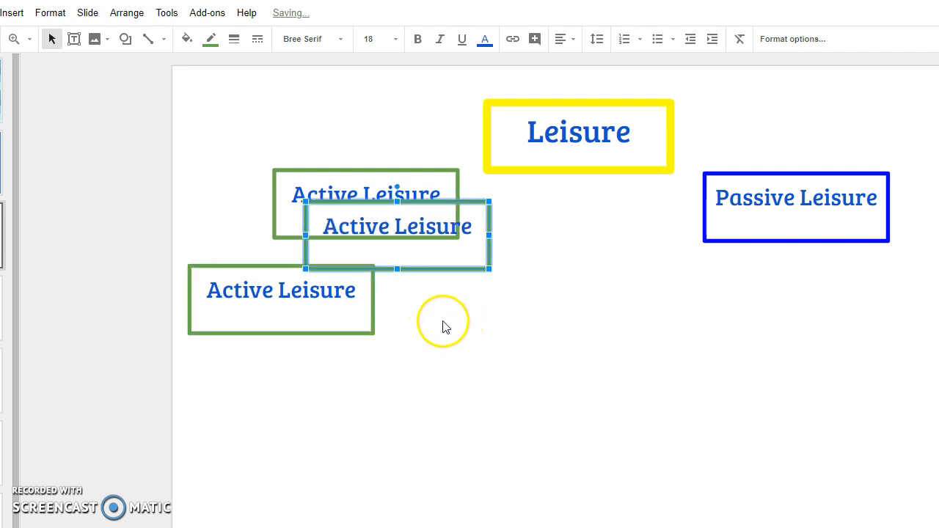
left_click_drag(409, 198, 353, 411)
key("ctrl+d")
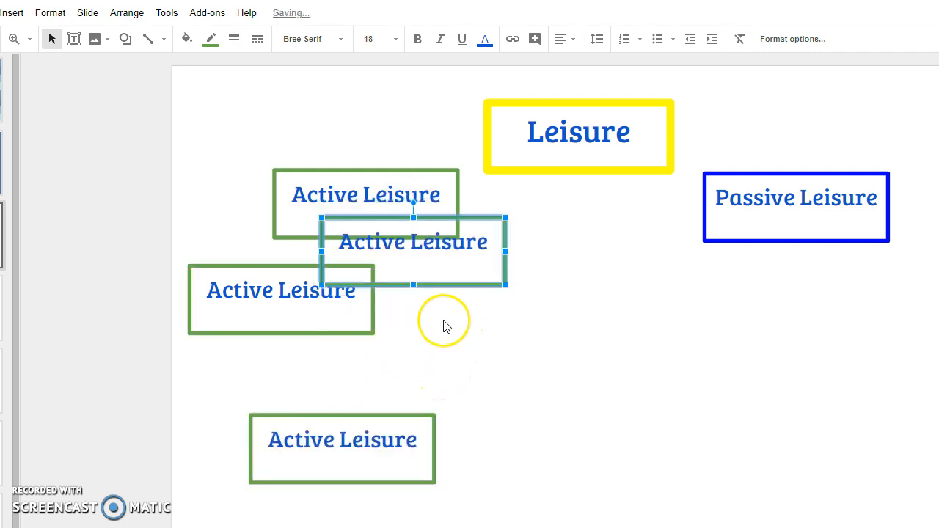
left_click_drag(433, 216, 417, 346)
left_click_drag(436, 441, 425, 463)
left_click(430, 321)
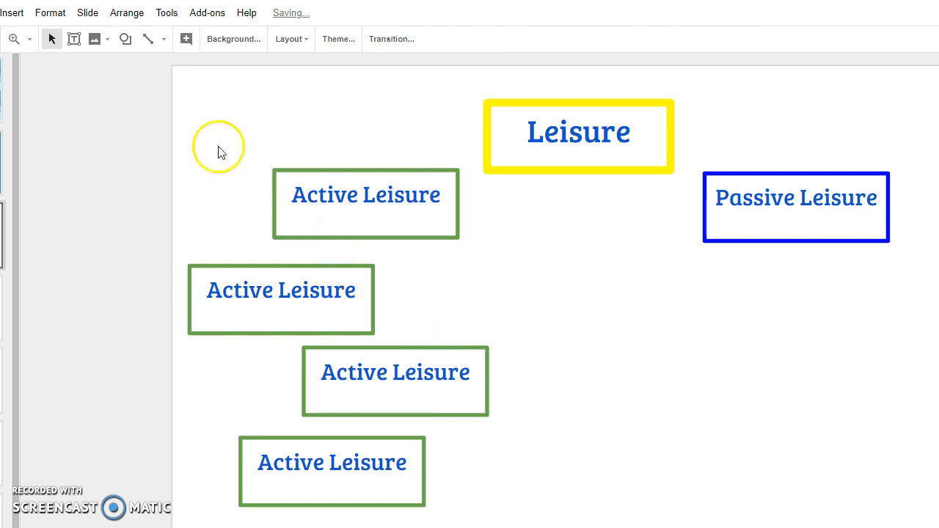
Draw a straight line from the bottom edge of the upper "Active Leisure" box to the top edge of the middle duplicate beneath it.
left_click(13, 14)
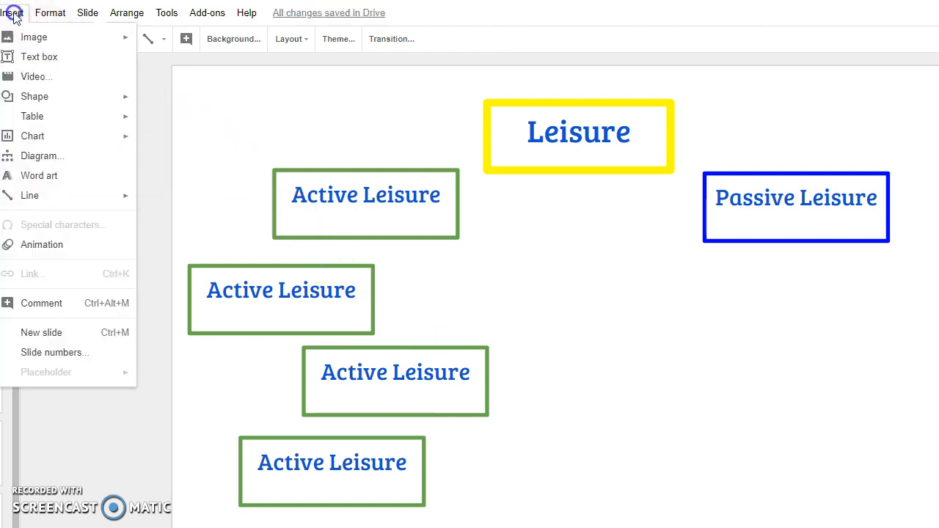
mouse_move(39, 199)
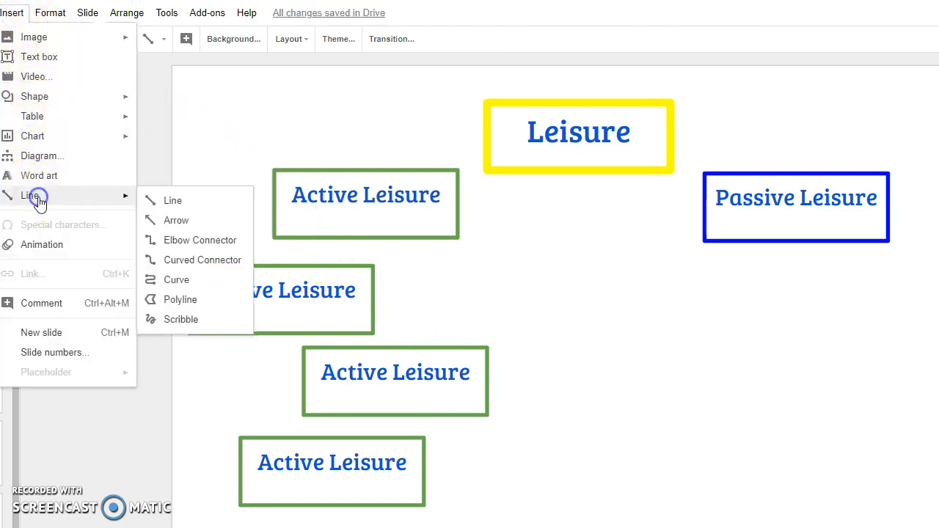
left_click(169, 202)
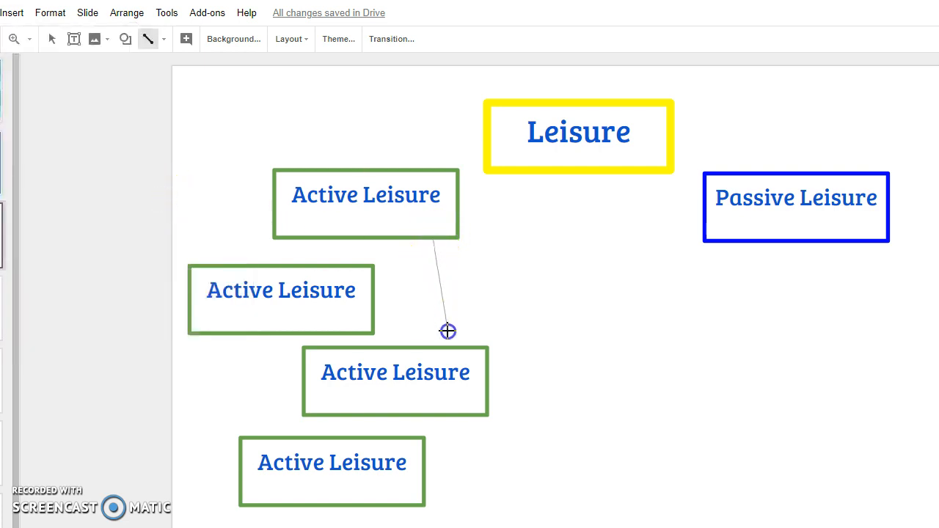
left_click_drag(450, 349, 449, 349)
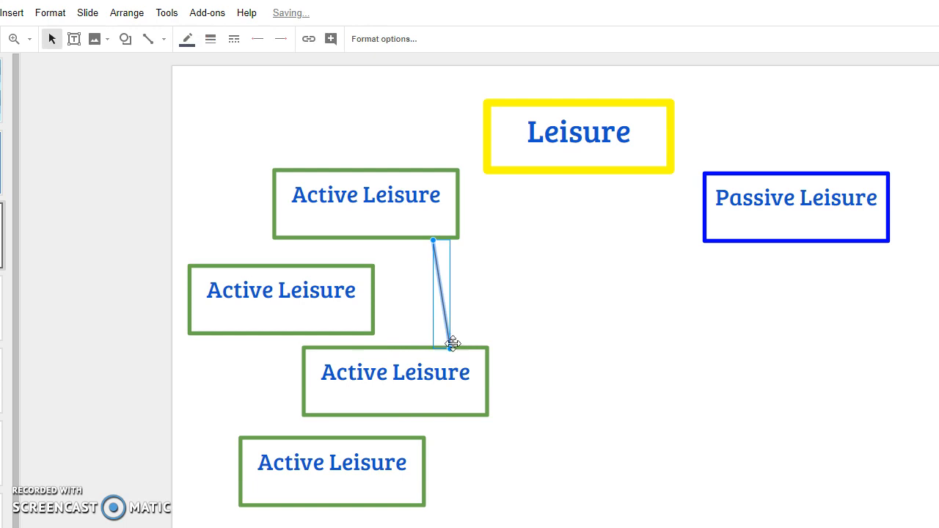
Set the connecting line's weight to 4px and its color to light green.
left_click(210, 39)
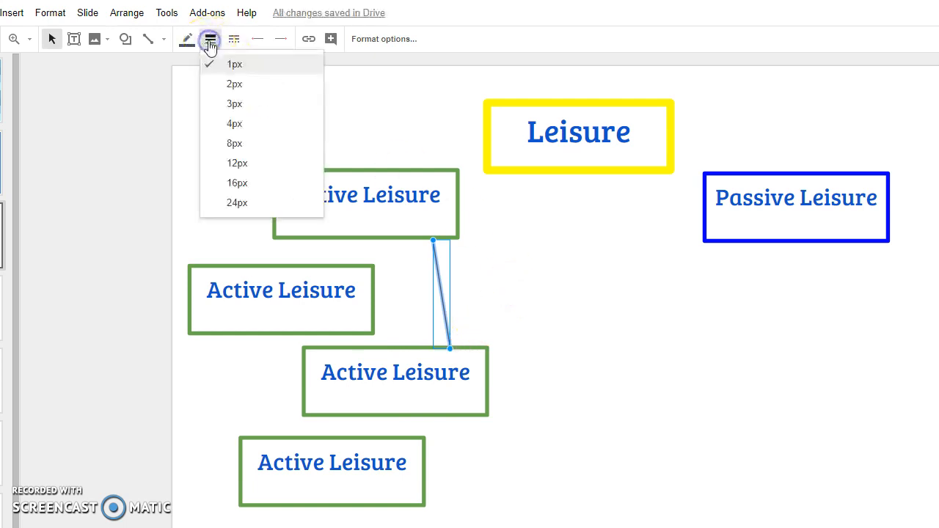
left_click(231, 119)
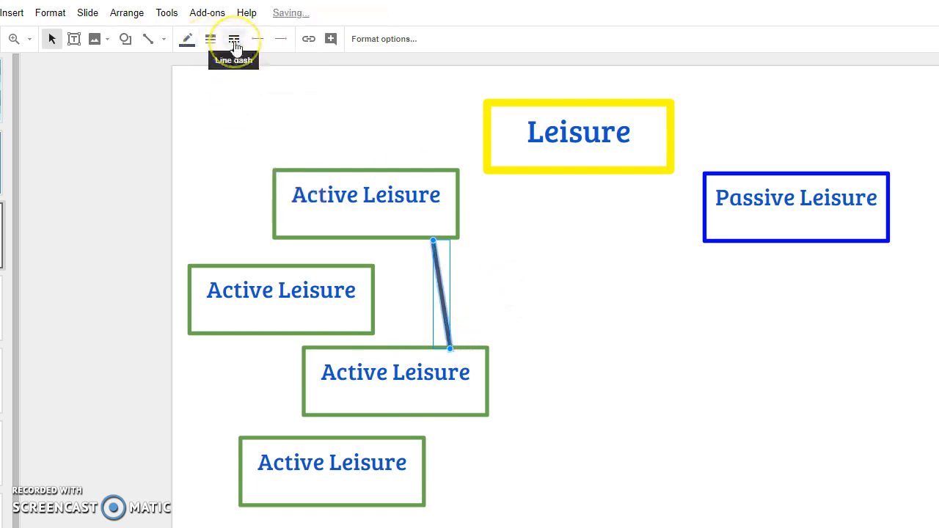
left_click(187, 39)
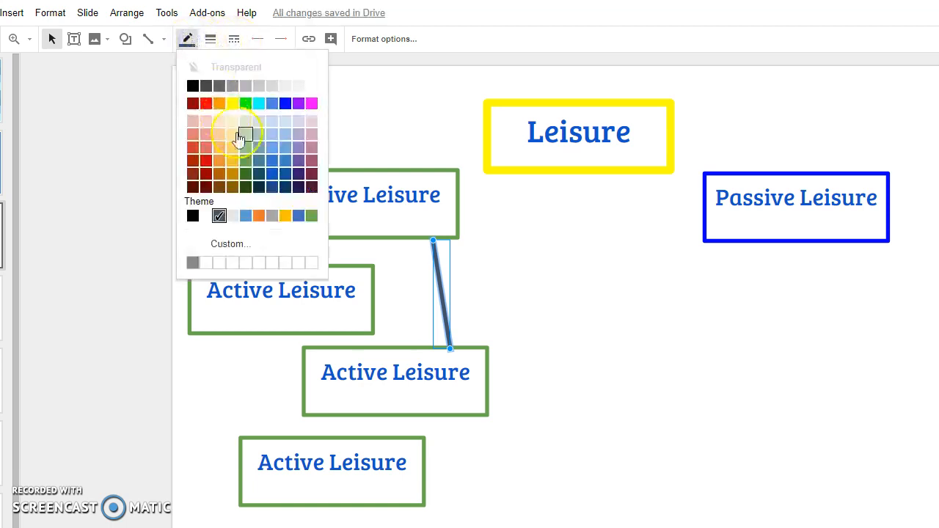
left_click(246, 149)
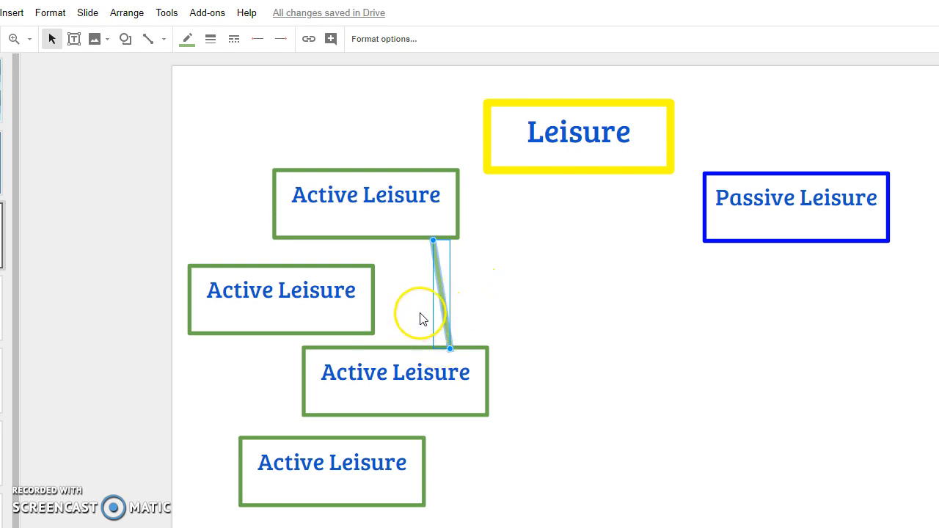
Duplicate the green line and connect the upper "Active Leisure" box to the top edge of the first box beneath it.
key("ctrl+c")
key("ctrl+v")
left_click_drag(459, 306, 349, 291)
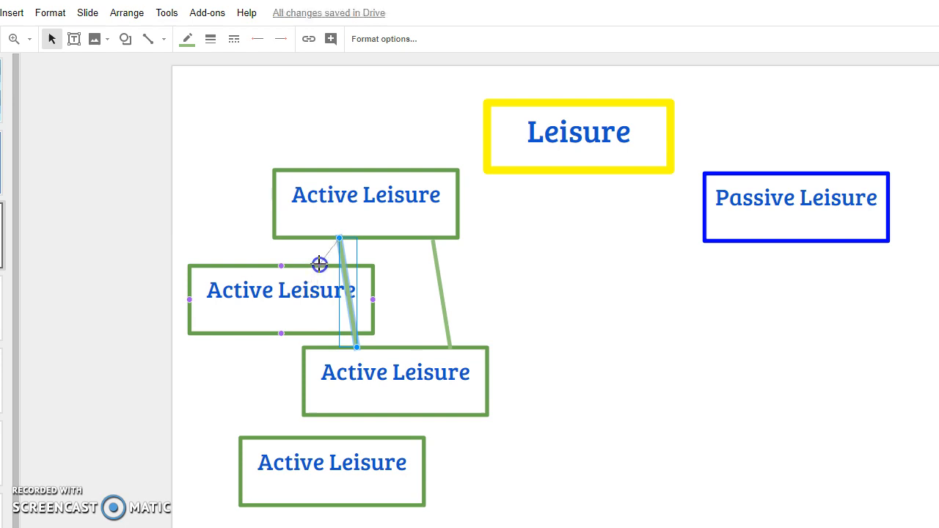
left_click_drag(319, 264, 320, 264)
Move the middle green duplicate left beneath the first one and extend the original line to the lowest green box.
left_click_drag(427, 347, 329, 351)
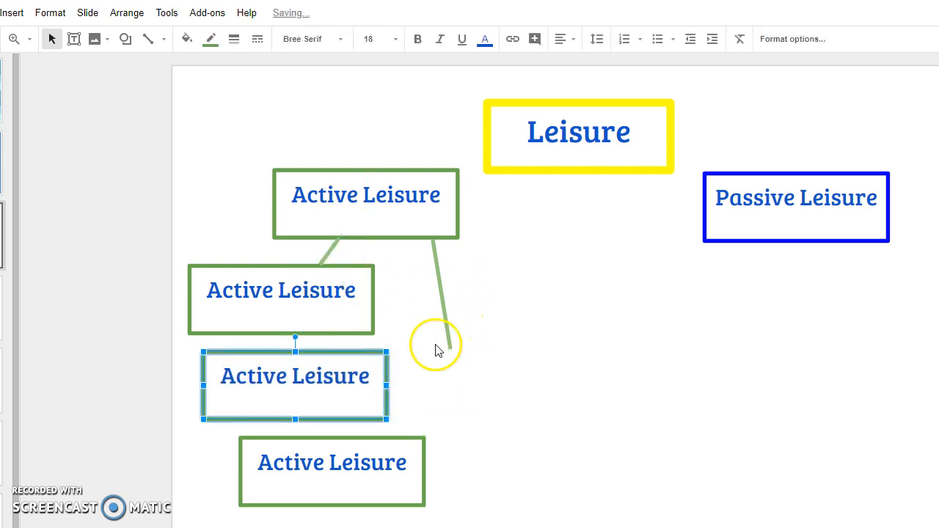
left_click_drag(445, 335, 418, 435)
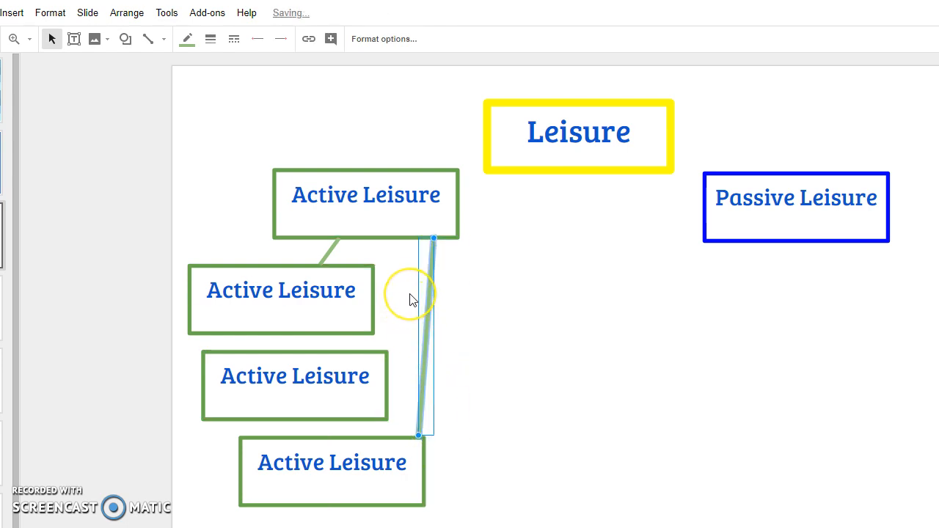
Paste another green line and run it from the upper "Active Leisure" box to the top edge of the middle box.
key("ctrl+v")
left_click_drag(440, 394, 380, 349)
left_click(381, 430)
left_click(495, 352)
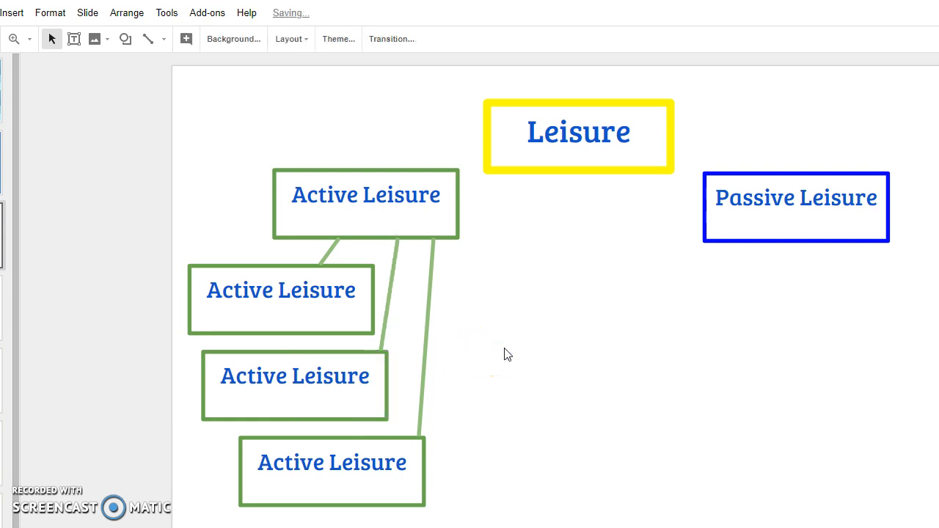
Clear the "Active Leisure" text from the three lower green boxes.
double_click(348, 290)
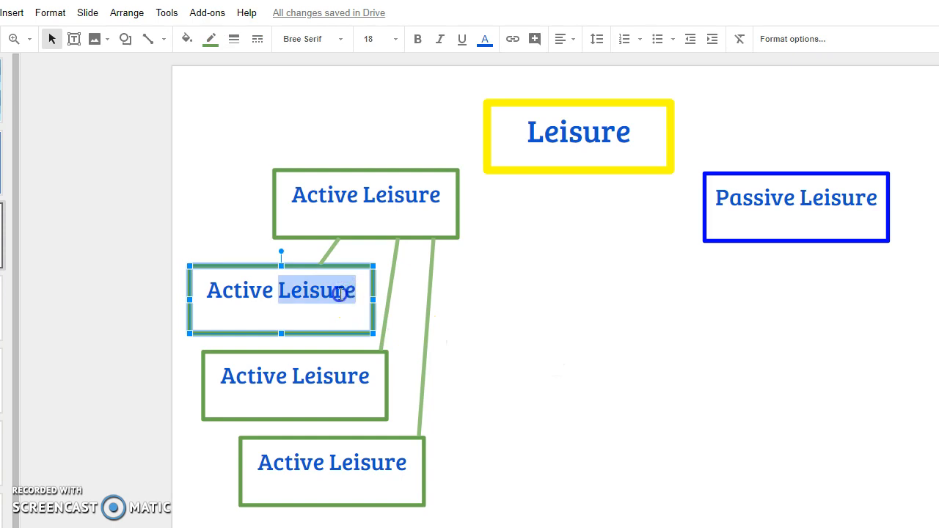
left_click_drag(235, 297, 342, 293)
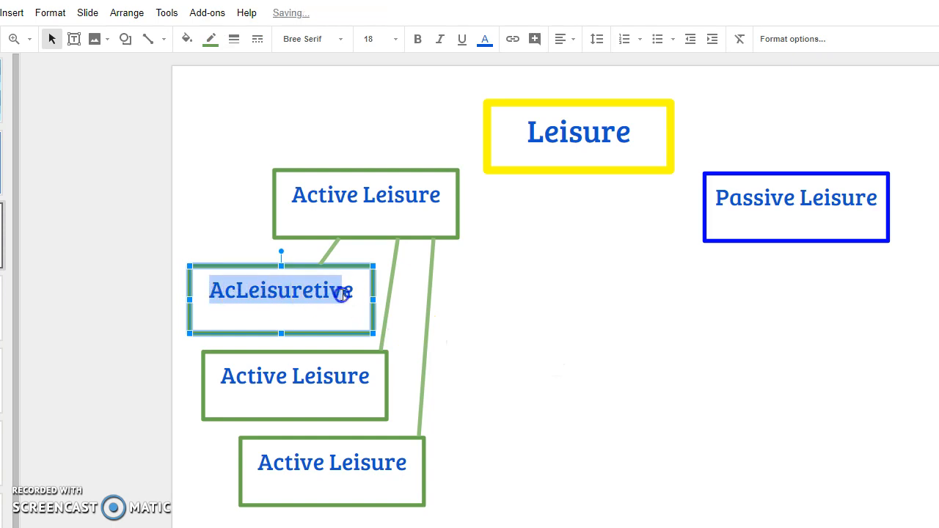
key("BackSpace")
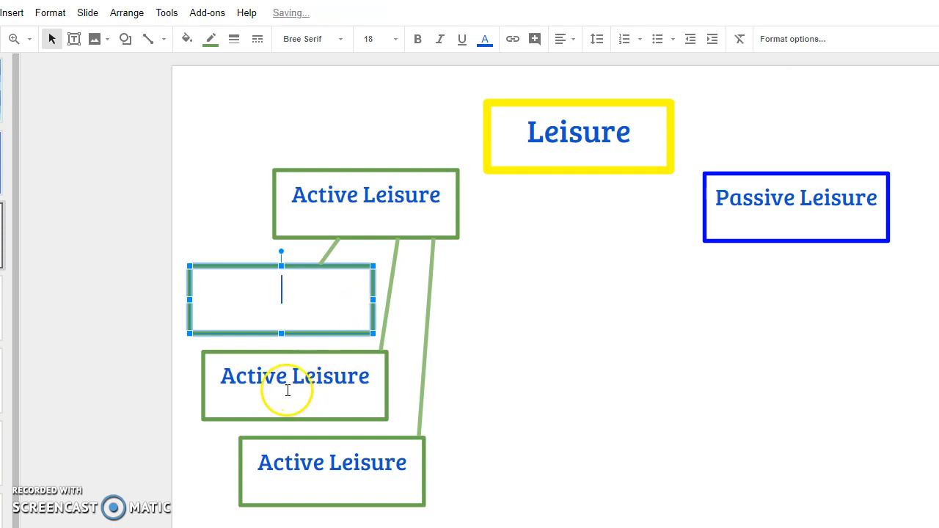
left_click(221, 377)
double_click(229, 378)
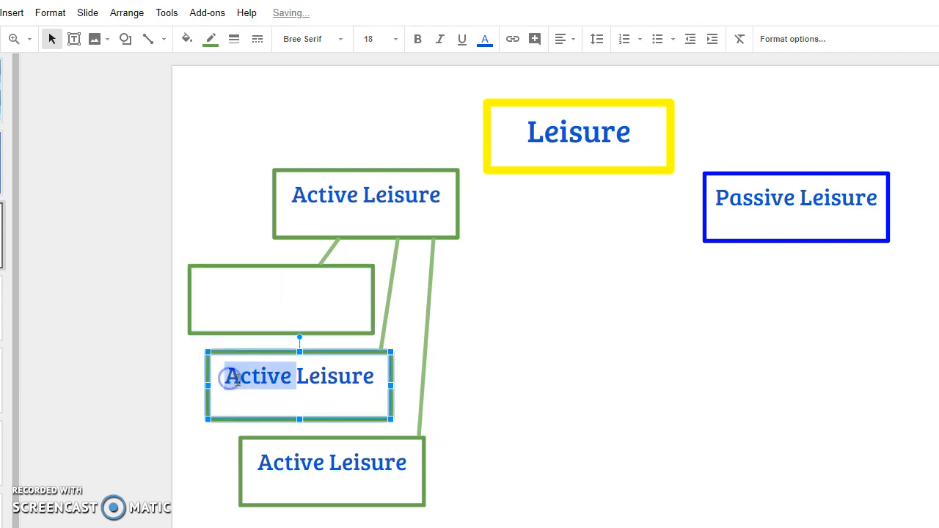
left_click(233, 377)
left_click_drag(225, 377, 337, 383)
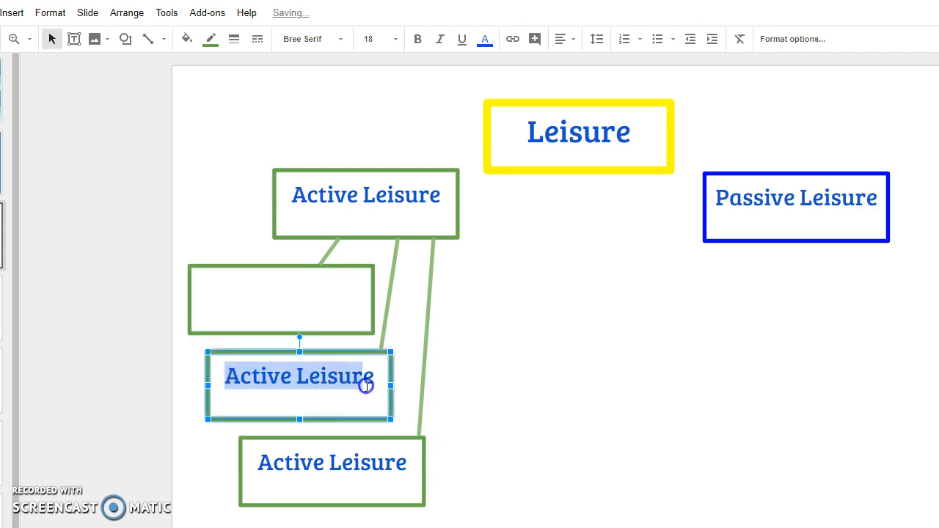
key("BackSpace")
left_click_drag(260, 468, 391, 470)
key("BackSpace")
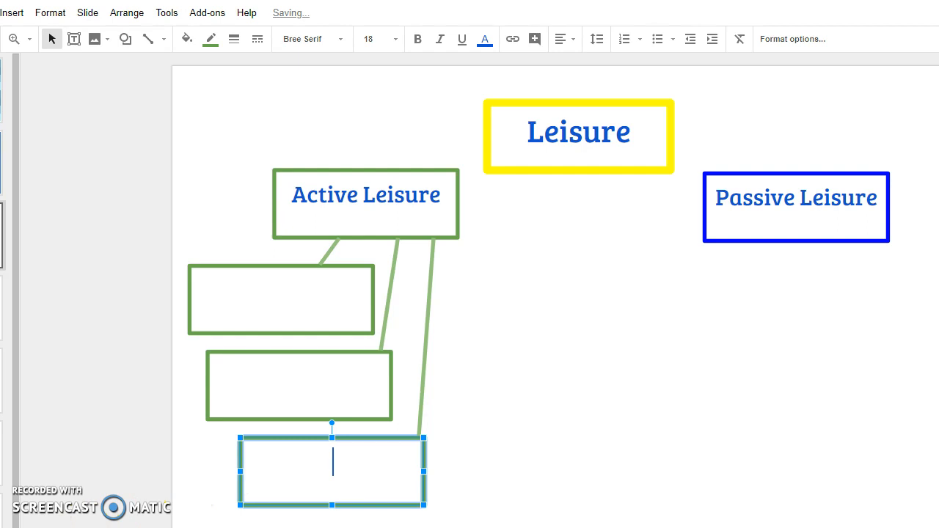
Make three duplicates of the blue "Passive Leisure" box and stagger them down and leftward beneath the original.
left_click(621, 233)
left_click(705, 241)
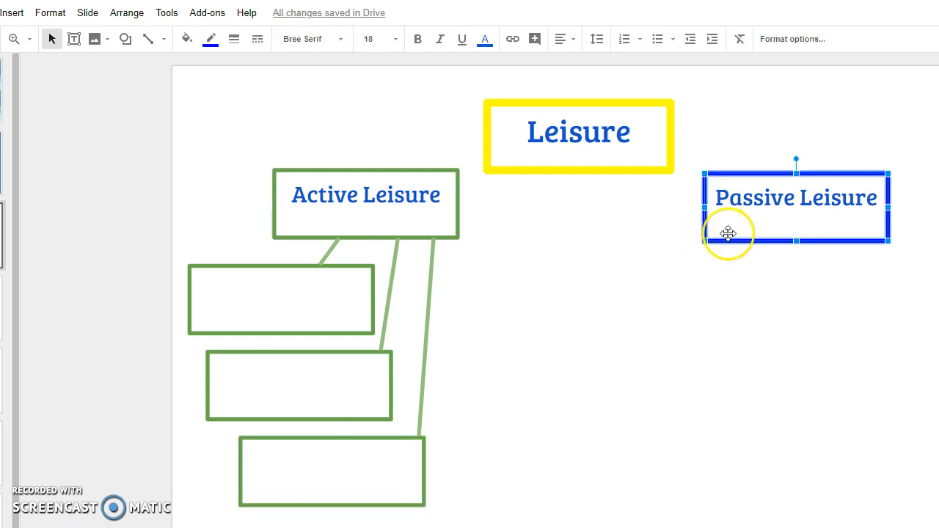
key("ctrl+d")
left_click_drag(759, 192, 766, 275)
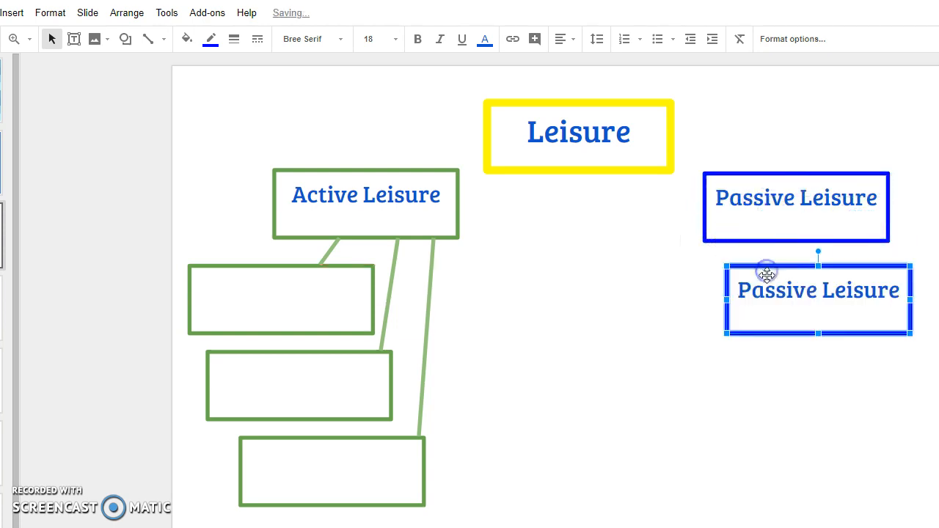
key("ctrl+d")
left_click_drag(771, 202, 616, 434)
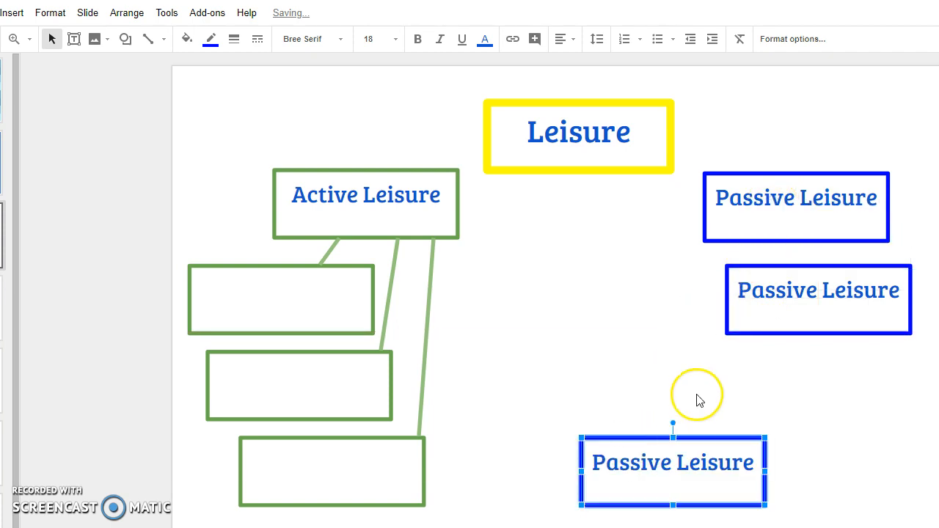
key("ctrl+d")
left_click(765, 262)
left_click_drag(783, 220, 717, 352)
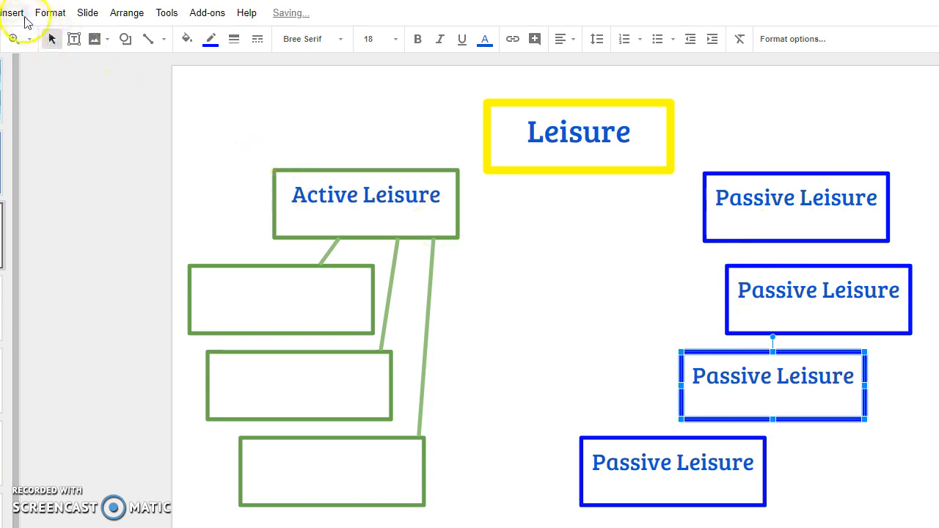
Draw a straight line from the bottom edge of the upper "Passive Leisure" box to the first duplicate beneath it.
left_click(15, 12)
mouse_move(49, 203)
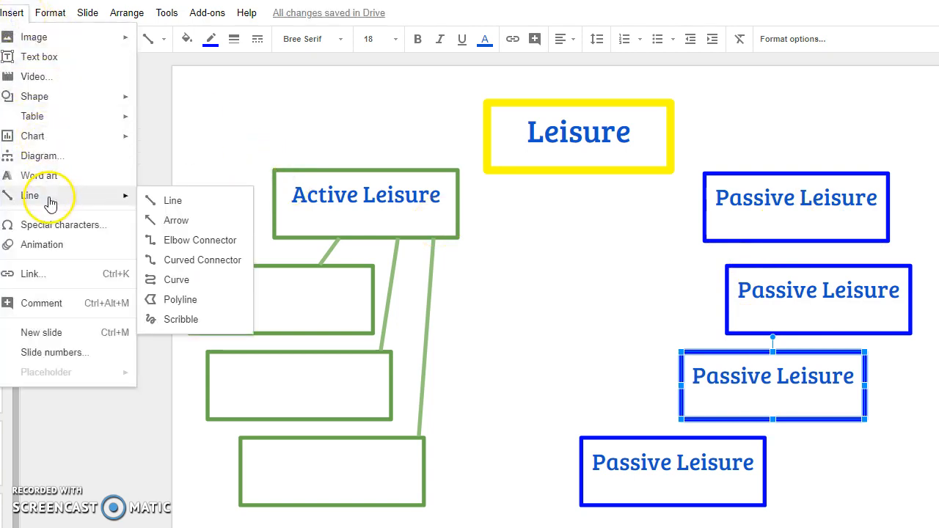
left_click(159, 206)
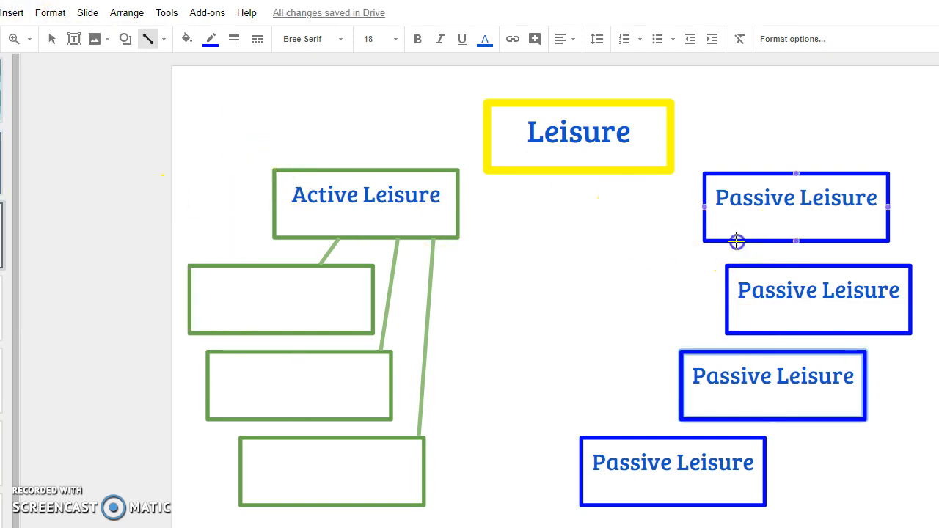
left_click_drag(742, 266, 741, 265)
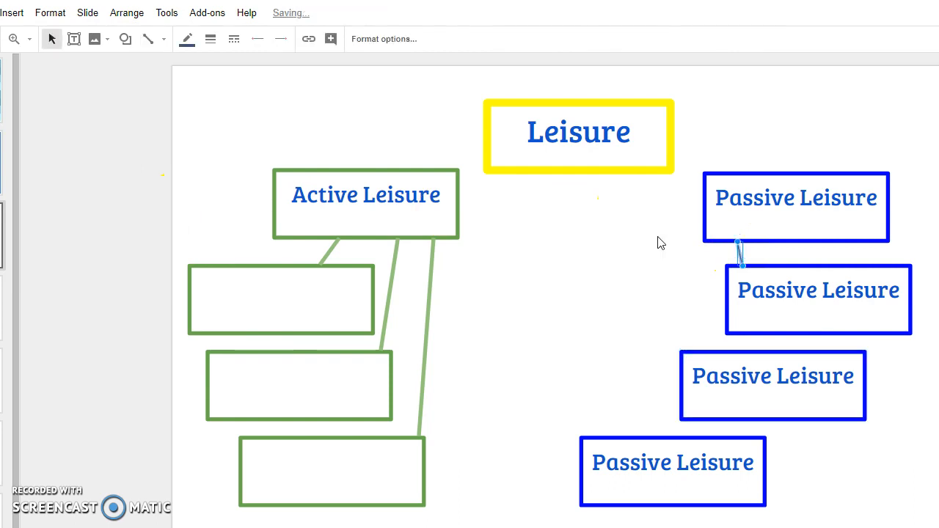
Set the new line's weight to 4px and its color to blue.
left_click(210, 38)
left_click(236, 123)
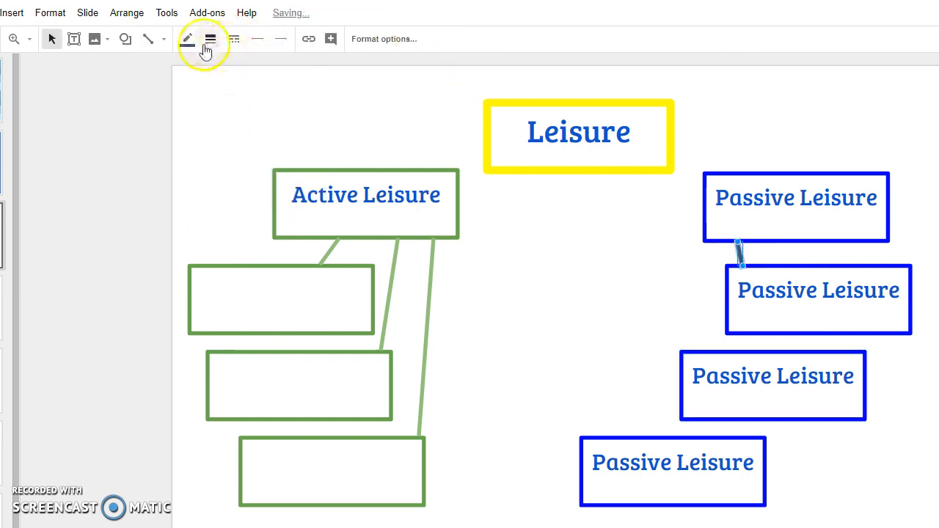
left_click(187, 41)
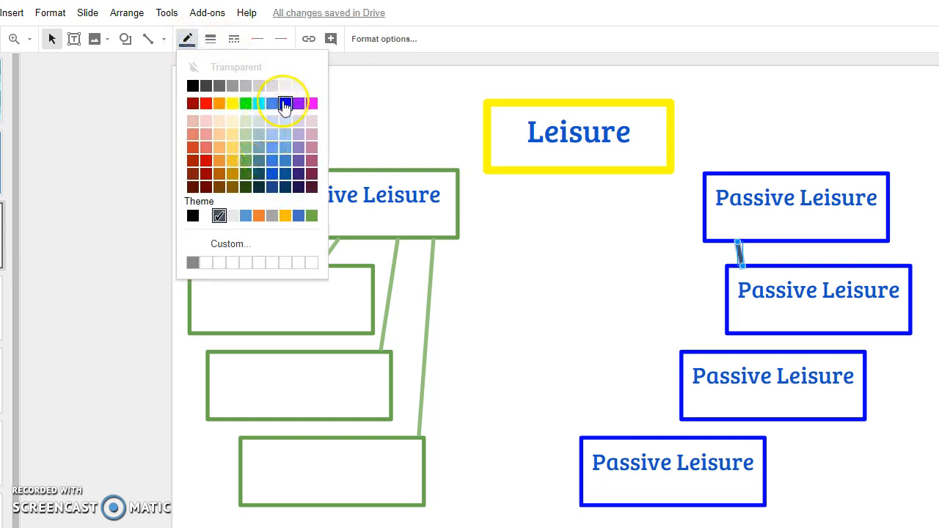
left_click(284, 105)
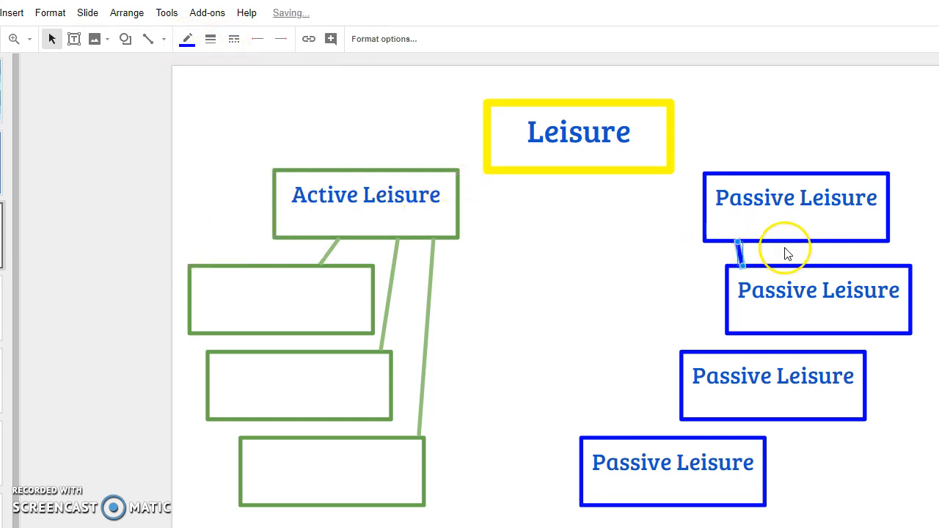
Add two copies of the blue line, connecting the upper "Passive Leisure" box to the middle and lowest blue boxes.
left_click_drag(743, 265, 720, 258)
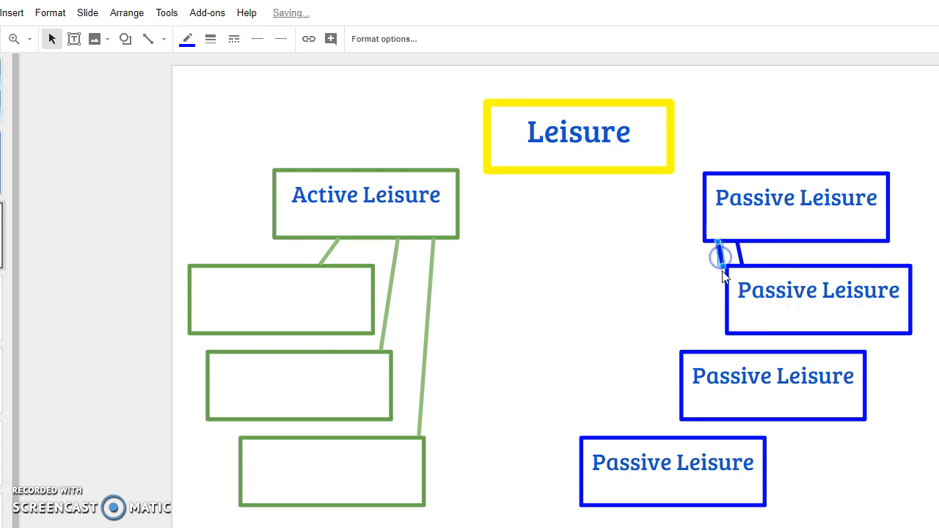
left_click_drag(708, 349, 709, 350)
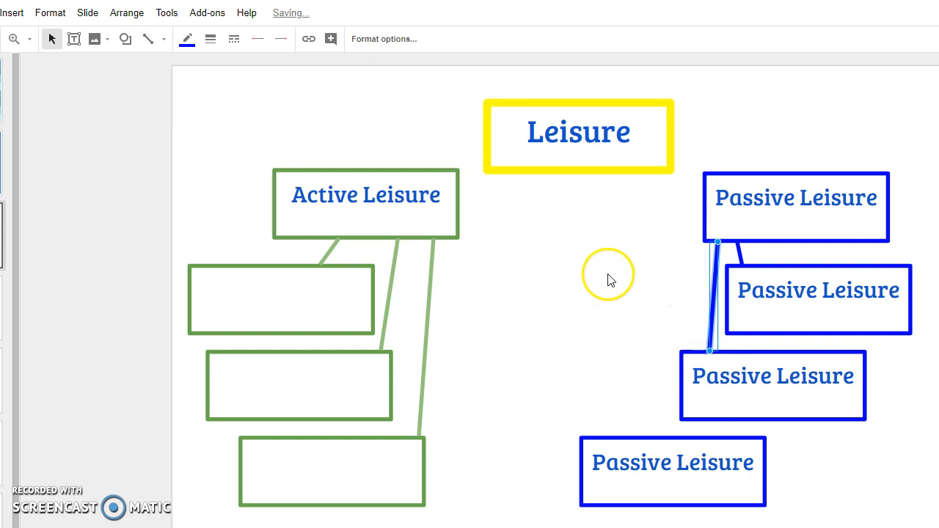
key("ctrl+v")
left_click_drag(726, 338, 696, 323)
left_click_drag(674, 360, 622, 436)
Clear the "Passive Leisure" text from the three lower blue boxes.
left_click(743, 293)
left_click_drag(741, 293, 908, 287)
key("Delete")
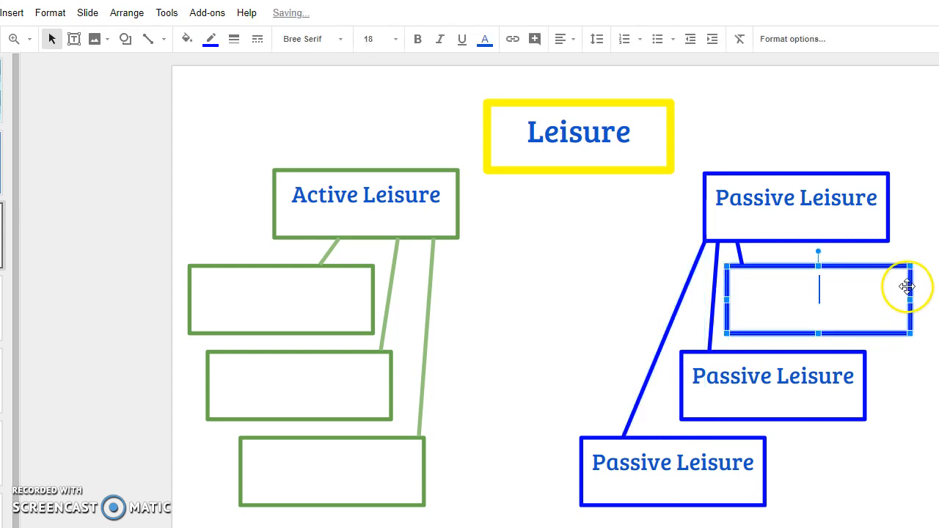
left_click_drag(694, 380, 846, 389)
key("Delete")
left_click_drag(592, 462, 752, 469)
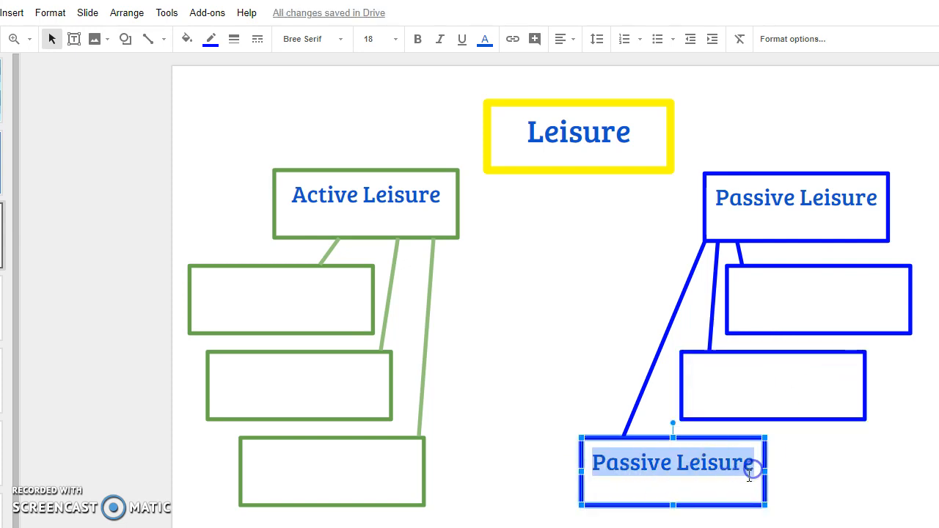
key("Delete")
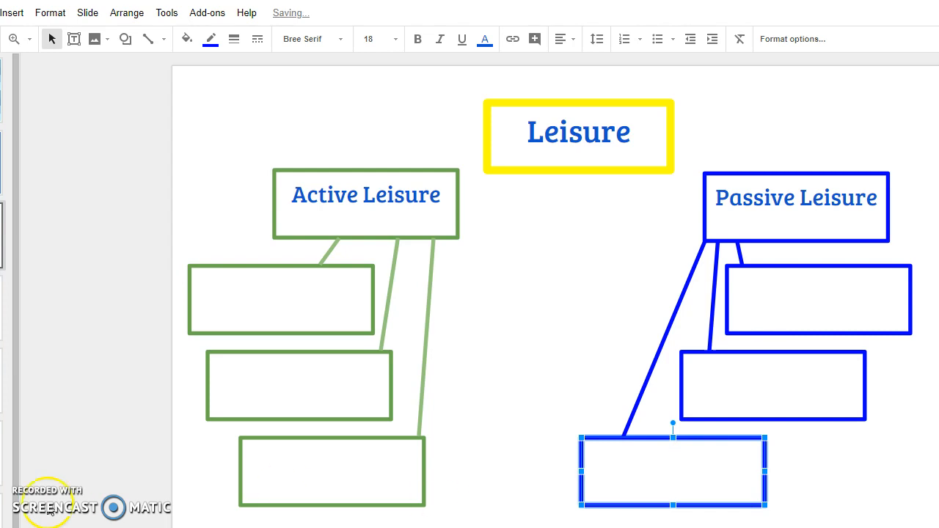